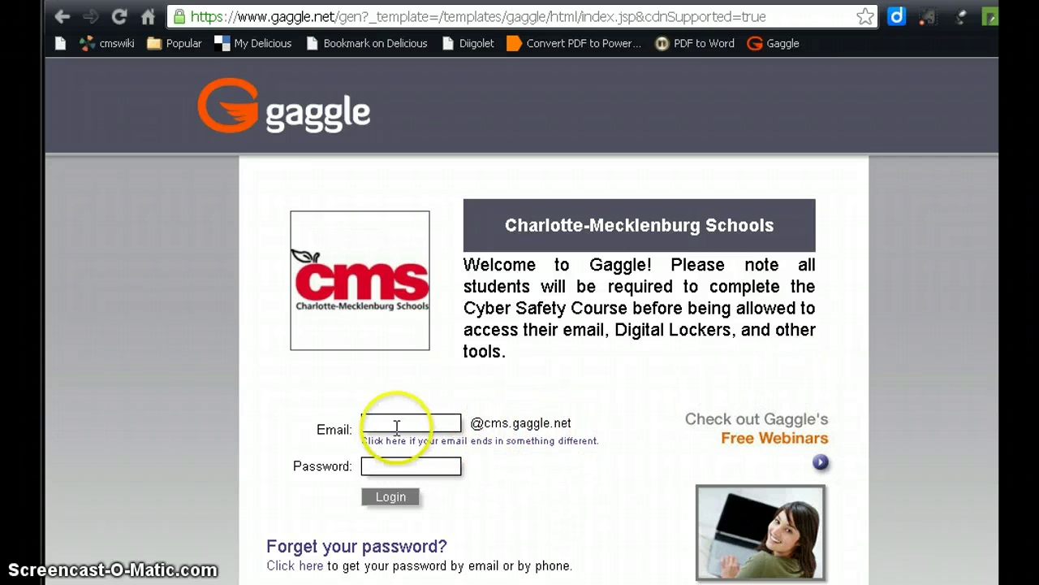
Sign in to the school's Gaggle site with the student's email username and the account password.
click(396, 424)
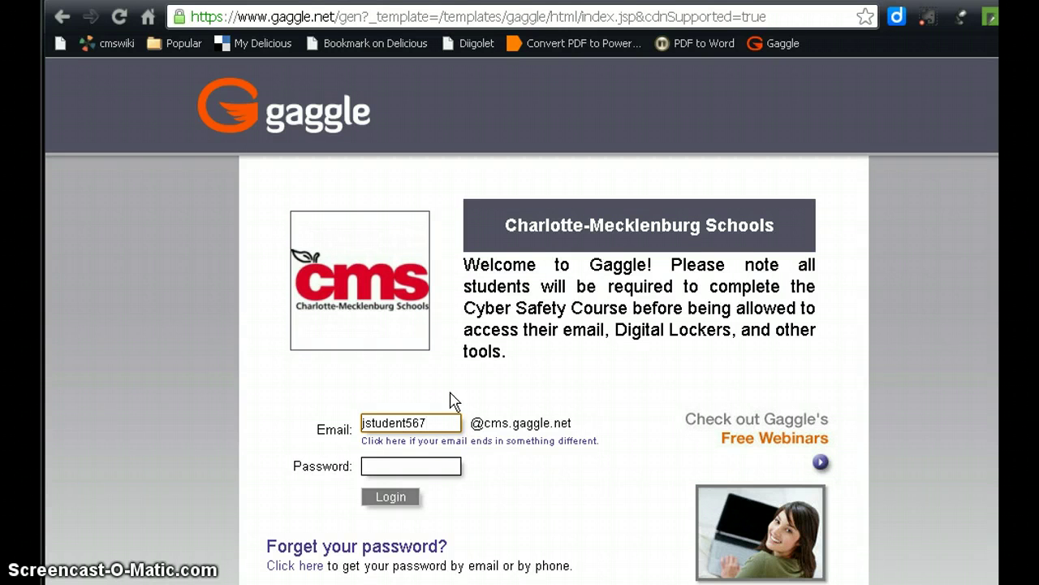
click(449, 464)
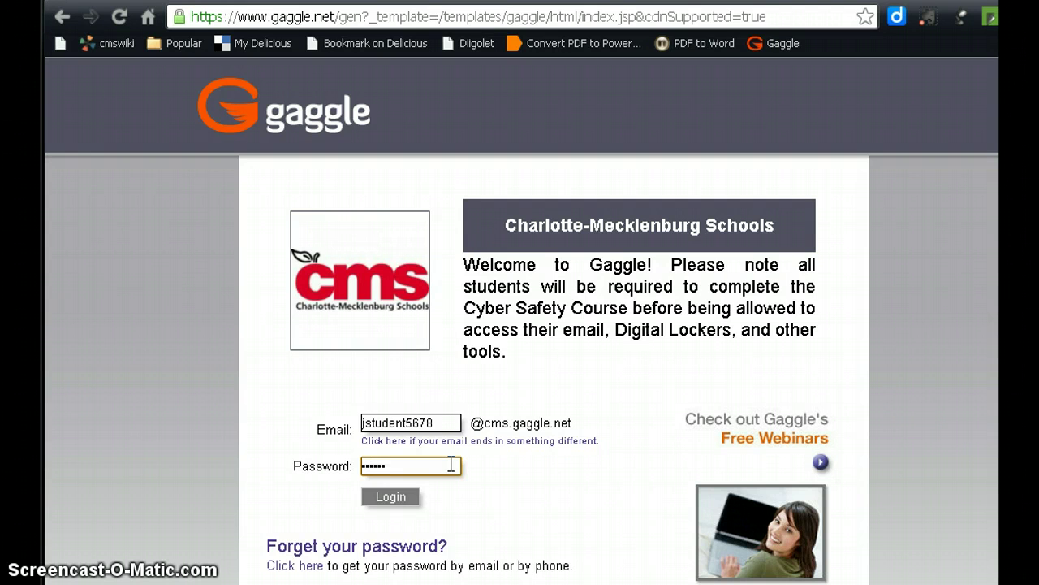
click(388, 499)
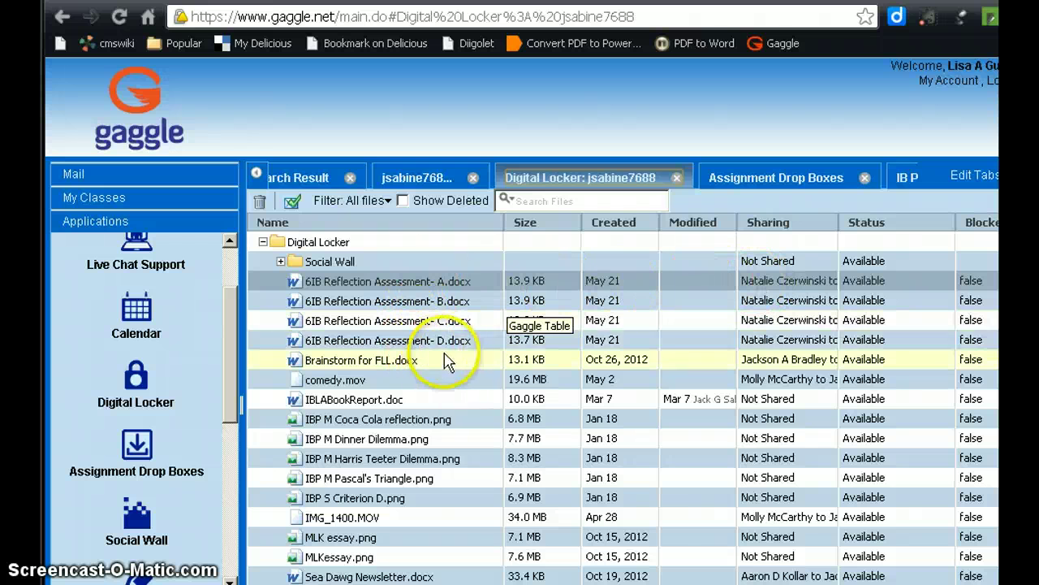
Download "6IB Reflection Assessment- B.docx" from the Digital Locker to the computer and open it in Word.
double_click(462, 301)
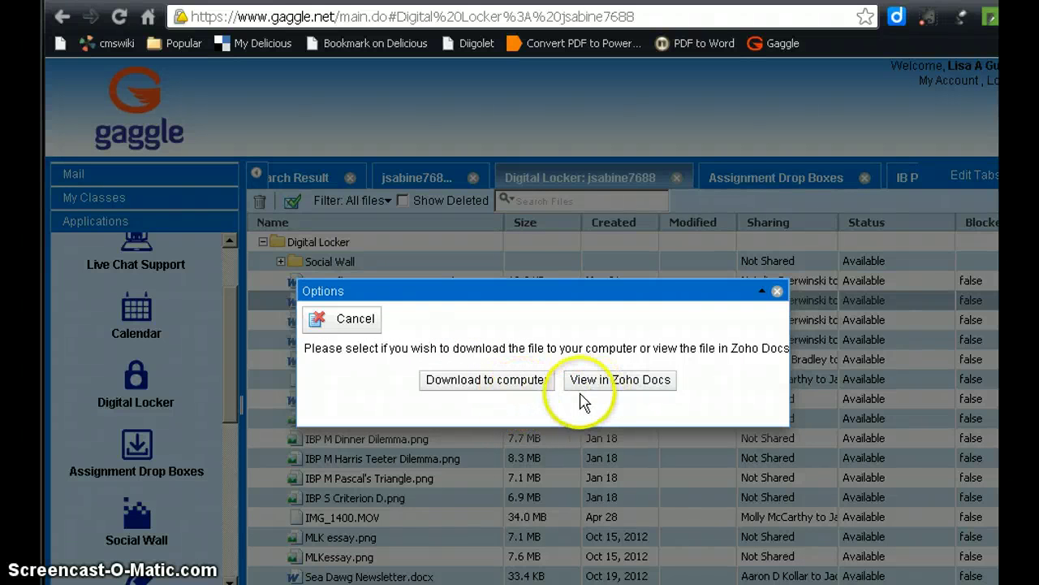
click(487, 379)
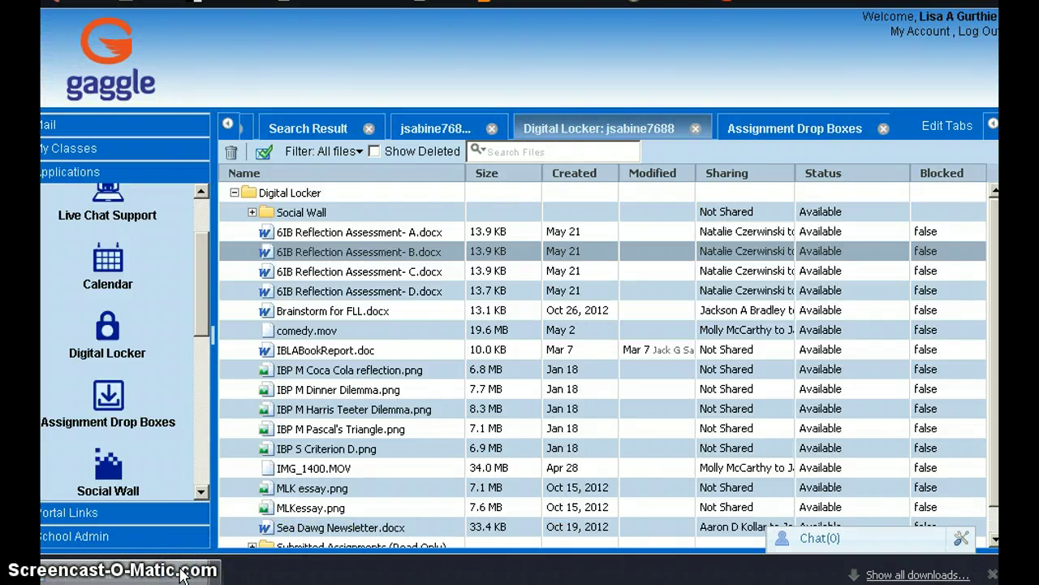
click(187, 575)
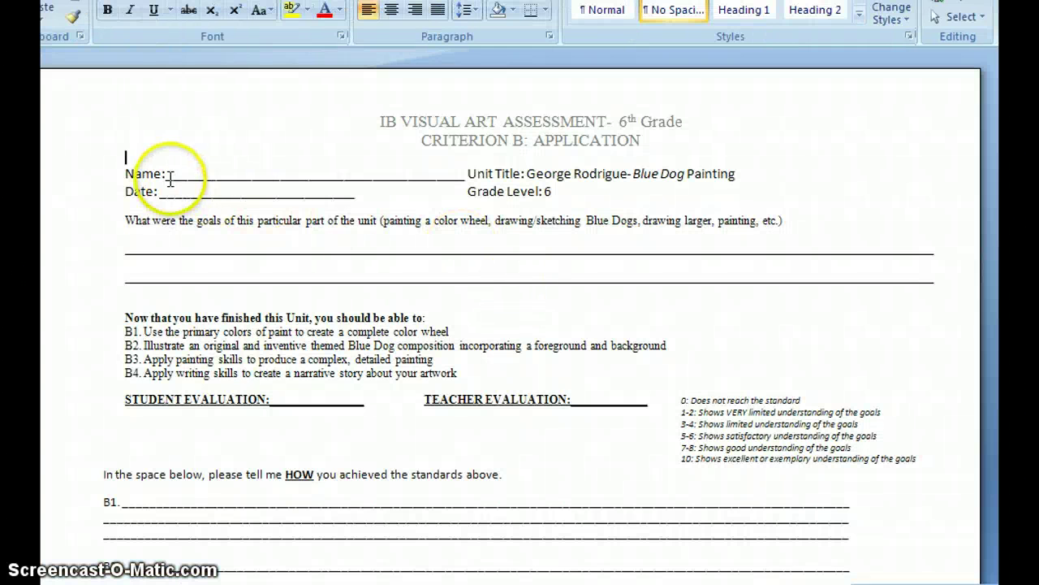
Replace the Name blank with the student's name and delete most of the underline after Date.
drag(171, 175, 467, 179)
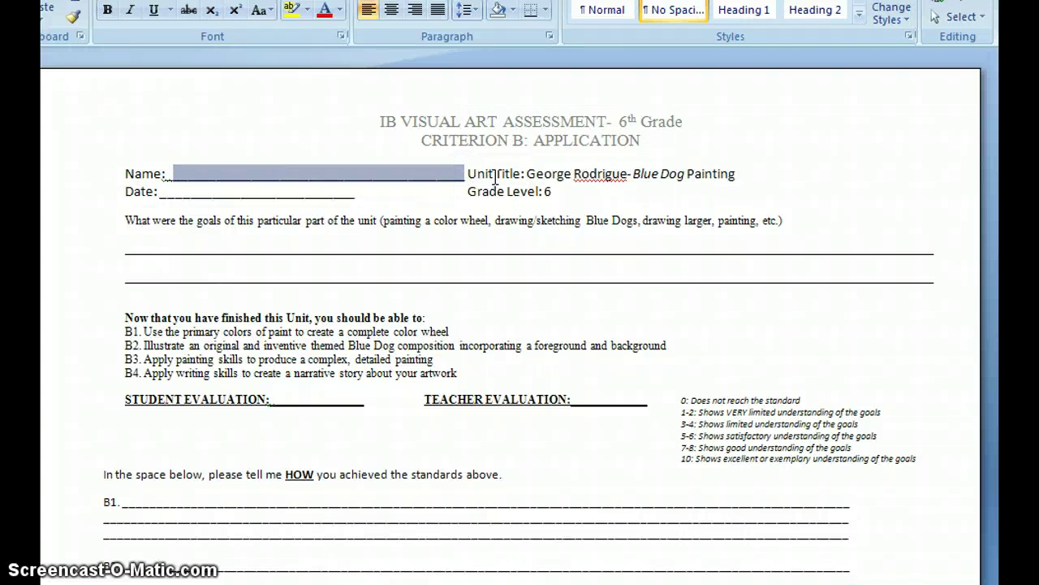
key(Delete)
key(Delete)
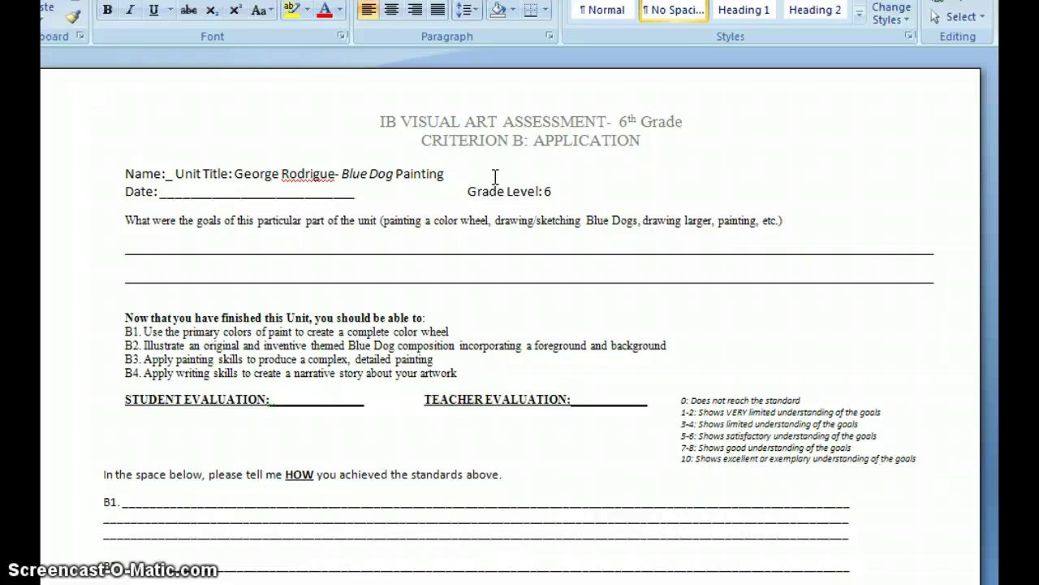
text(joe studen)
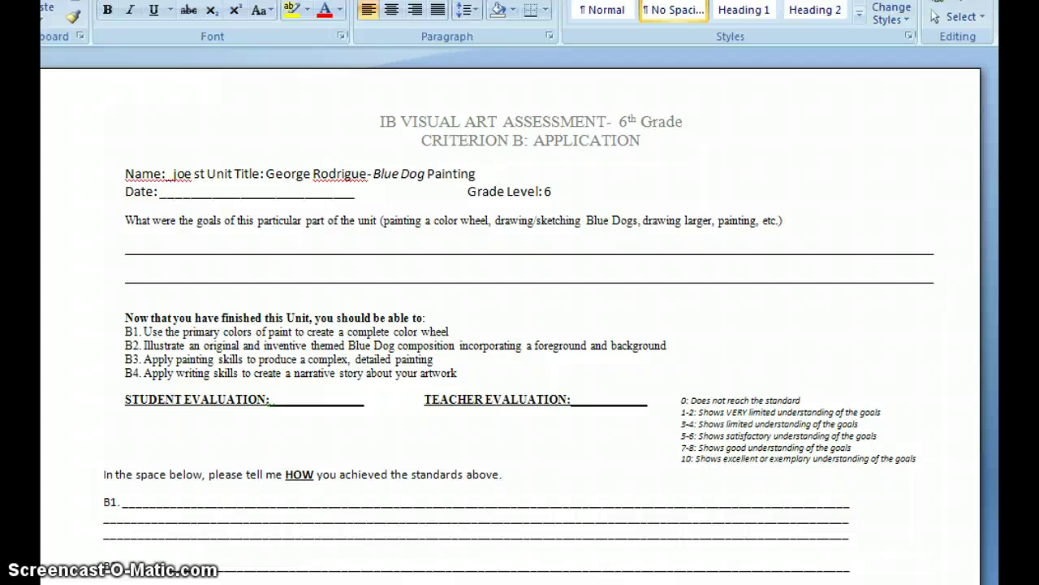
text(t)
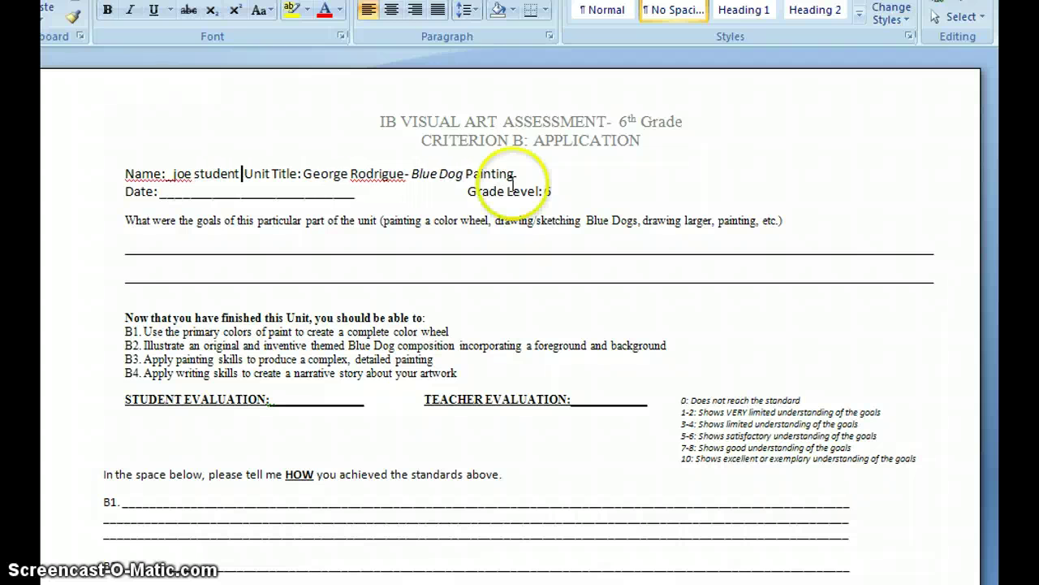
drag(186, 195, 353, 192)
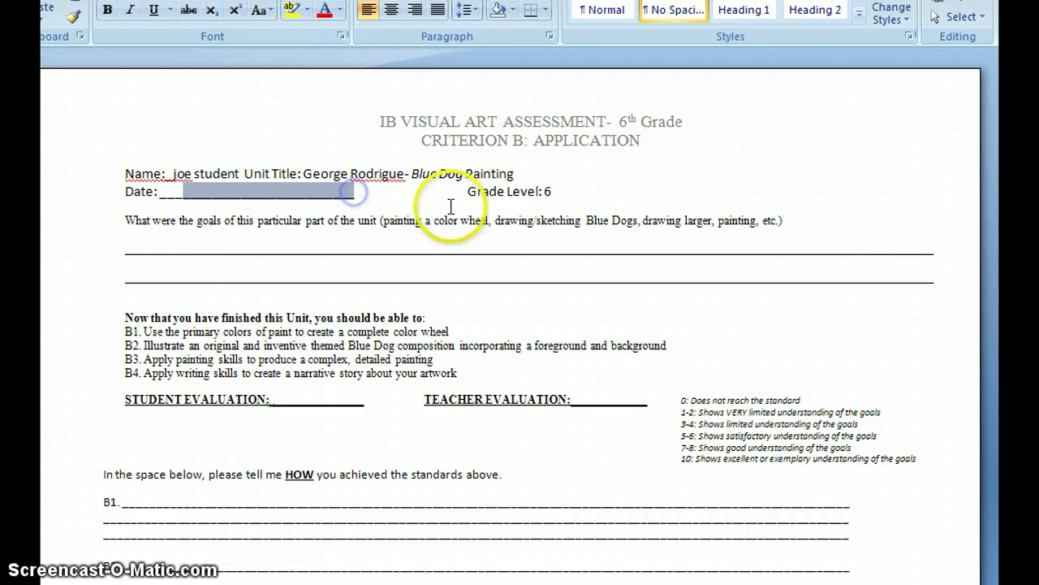
key(Delete)
Replace the answer lines under the unit goals question with the text "The goals of this unit were…".
drag(153, 254, 959, 278)
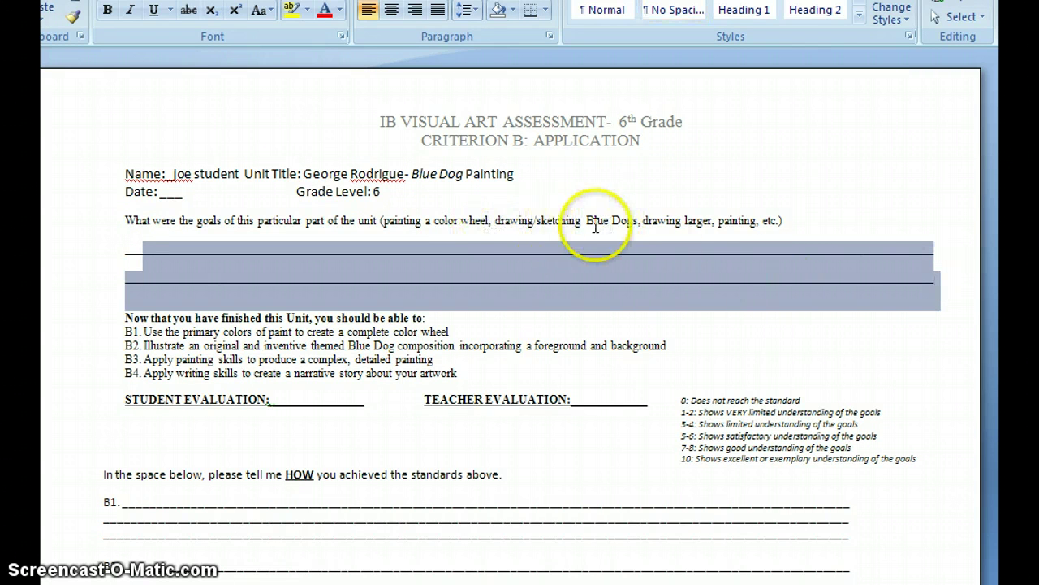
drag(425, 221, 755, 223)
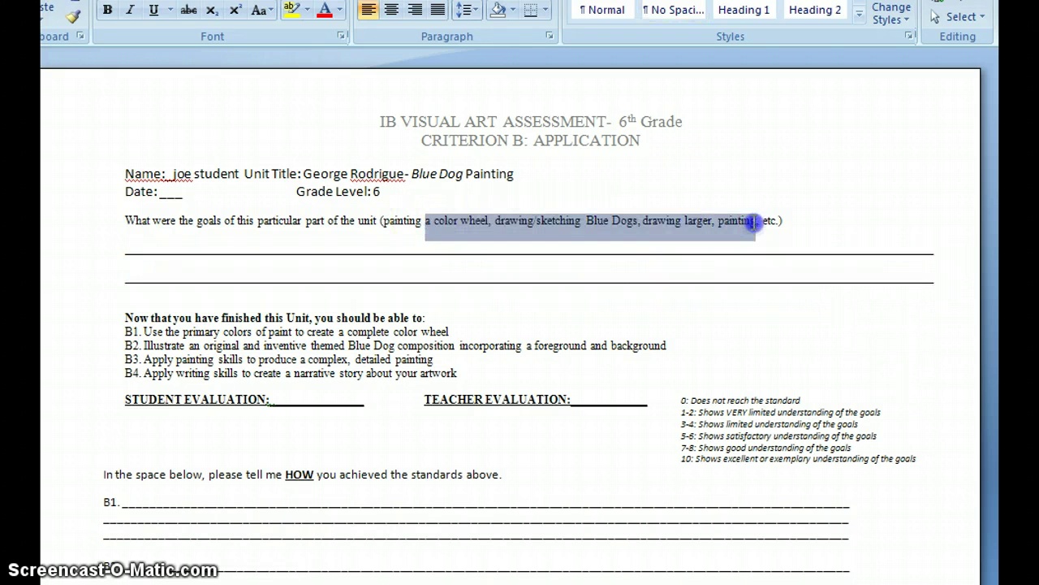
click(364, 252)
drag(161, 250, 935, 278)
key(Delete)
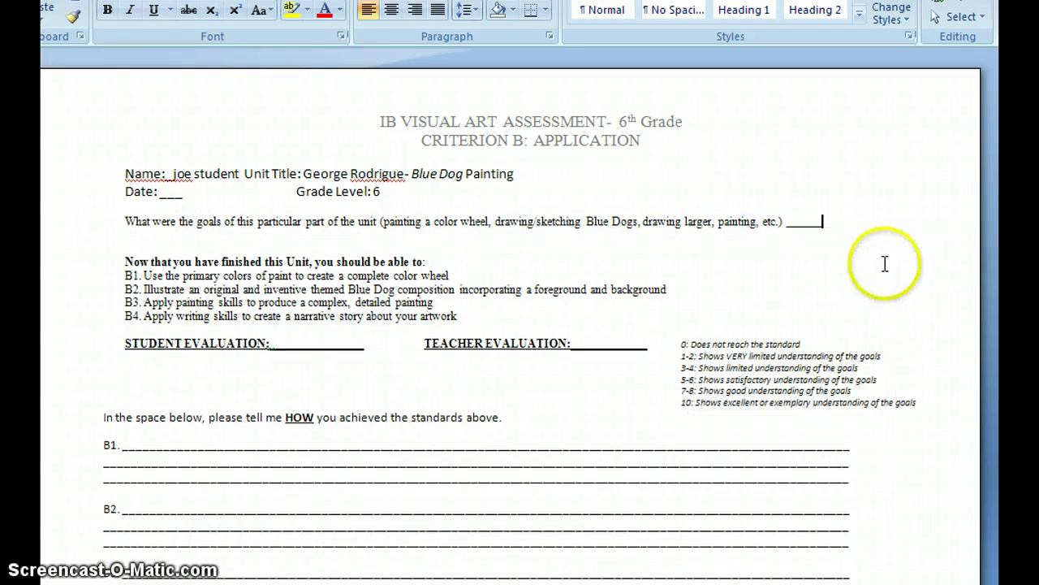
key(Return)
key(Return)
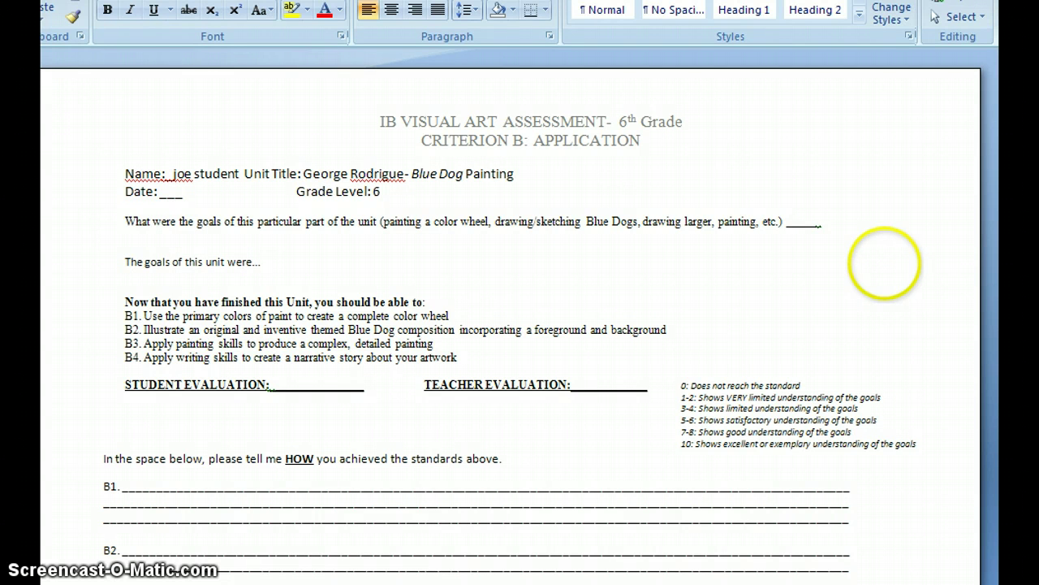
Replace the B1 answer lines with the text "I used…".
scroll(647, 464, down, 2)
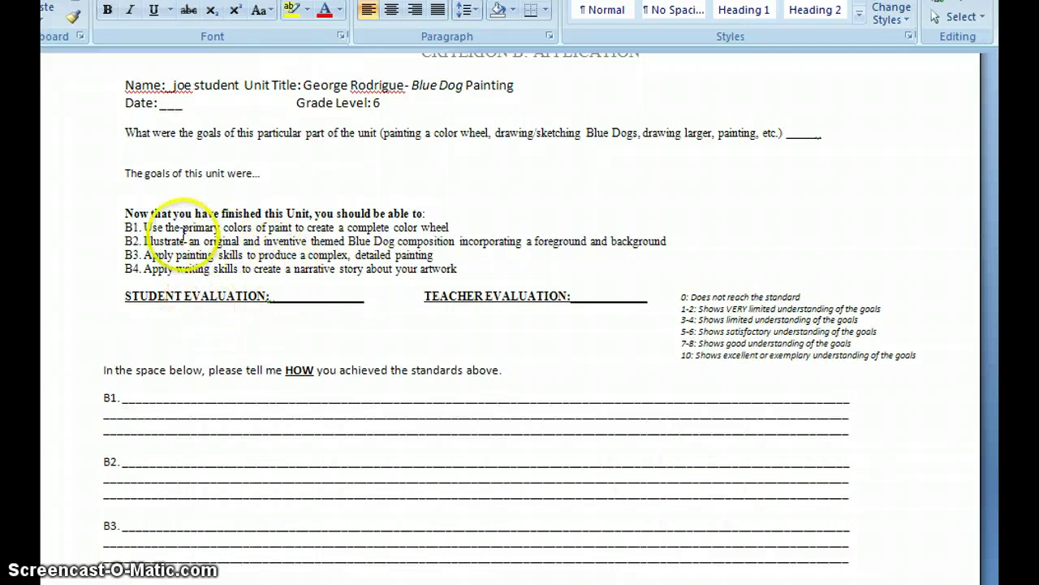
drag(144, 228, 534, 289)
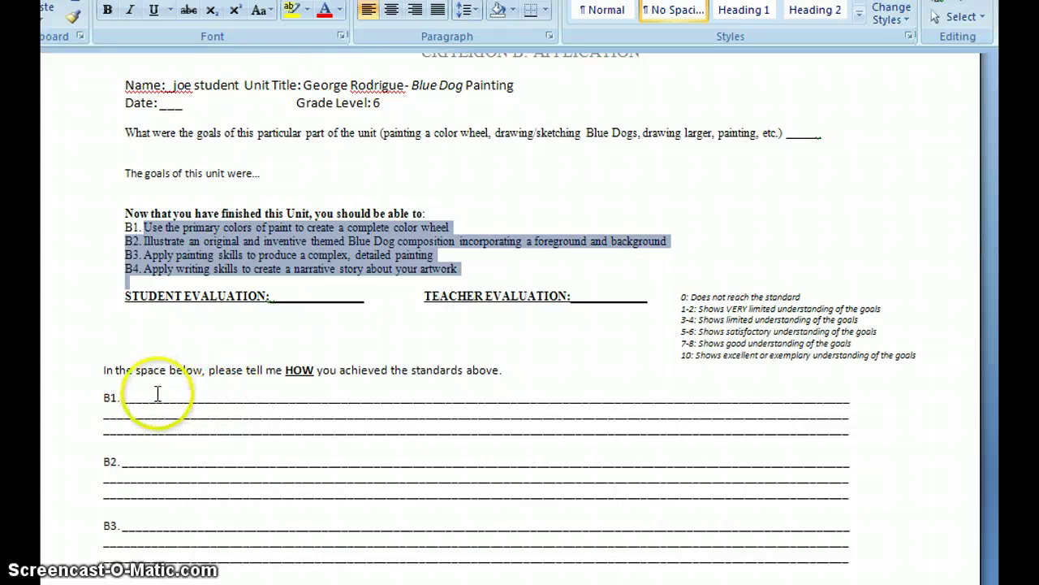
drag(138, 398, 901, 426)
key(Delete)
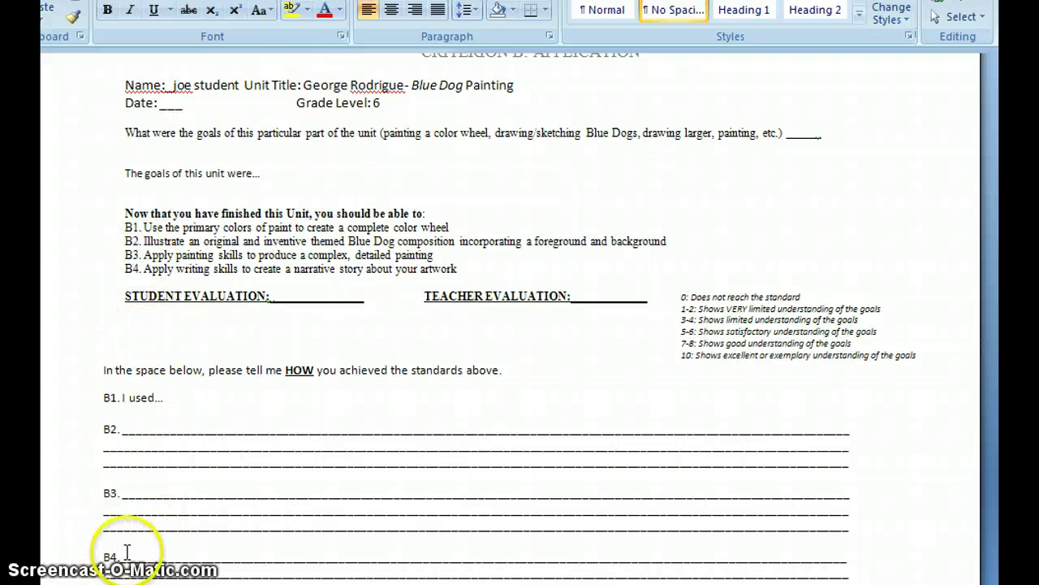
scroll(126, 552, down, 3)
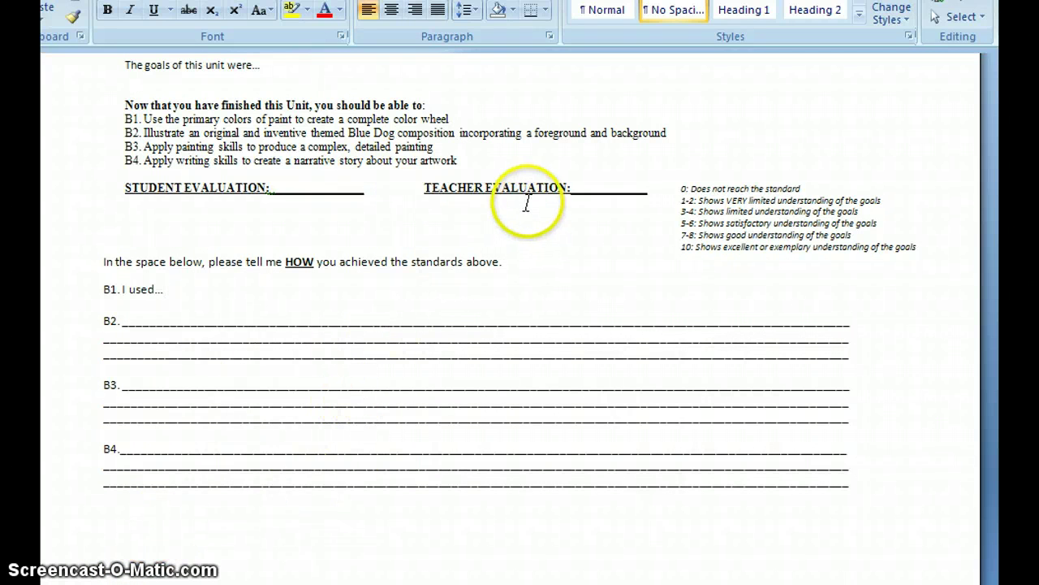
drag(580, 186, 656, 182)
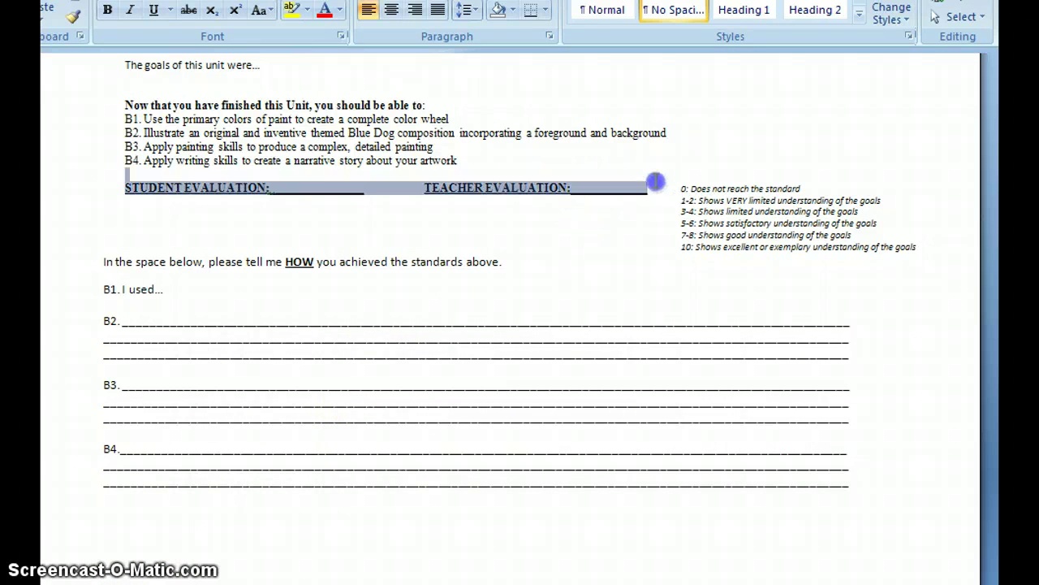
click(642, 190)
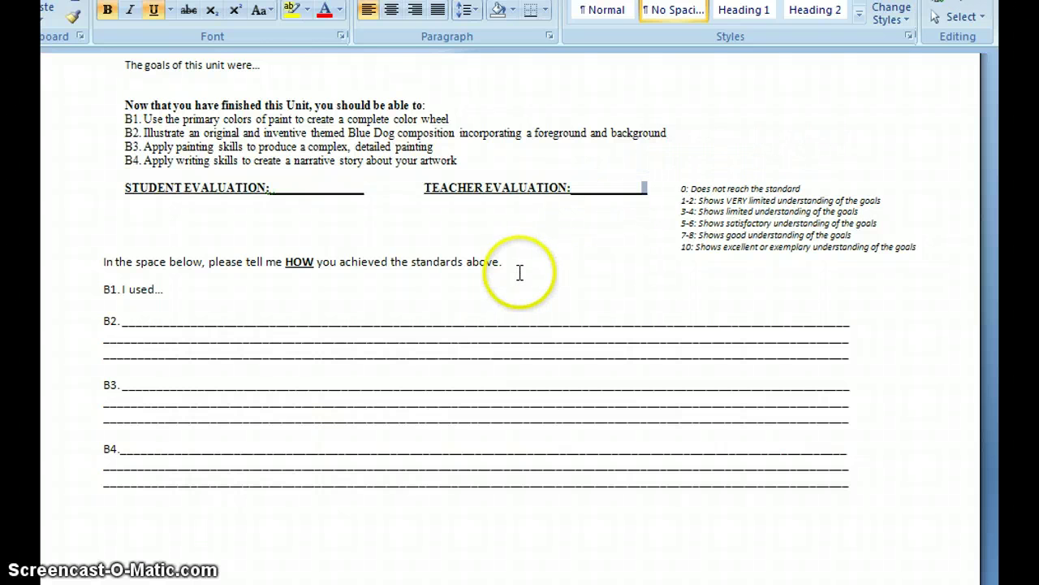
Save a copy of the document in My Documents as "6IB Reflection Assessment- B js".
scroll(520, 272, up, 5)
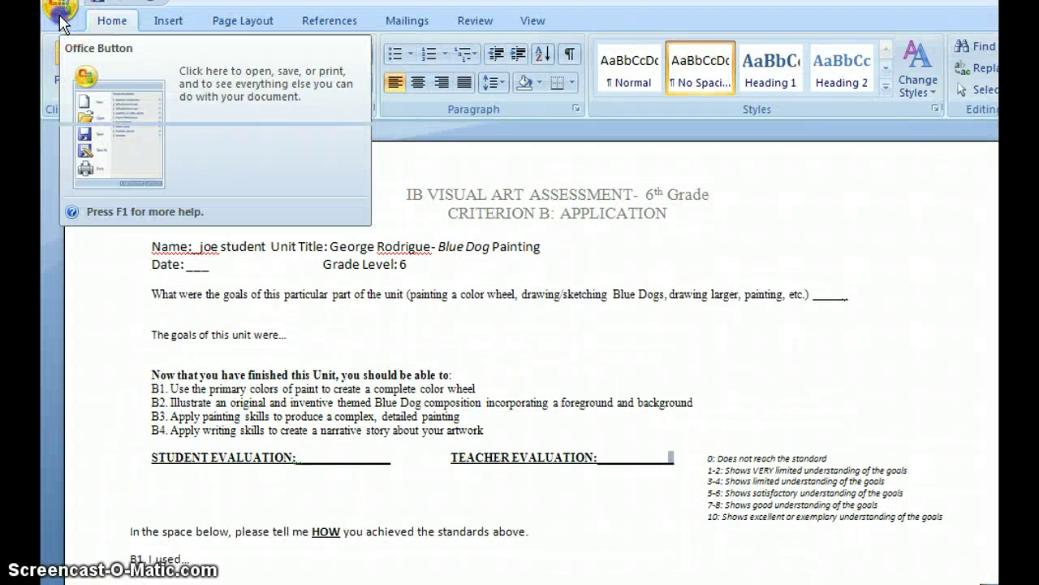
click(60, 13)
click(126, 187)
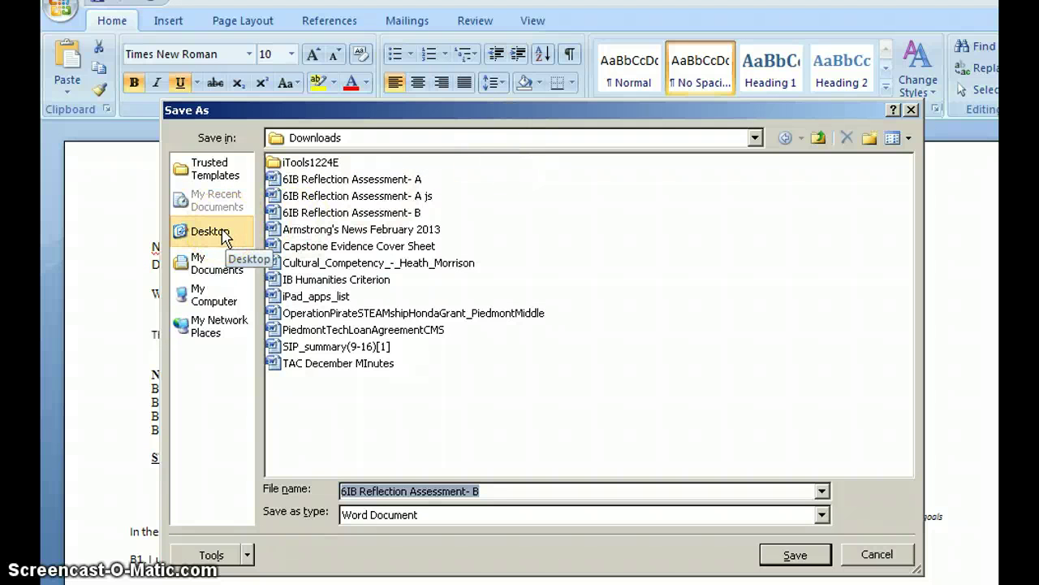
click(229, 267)
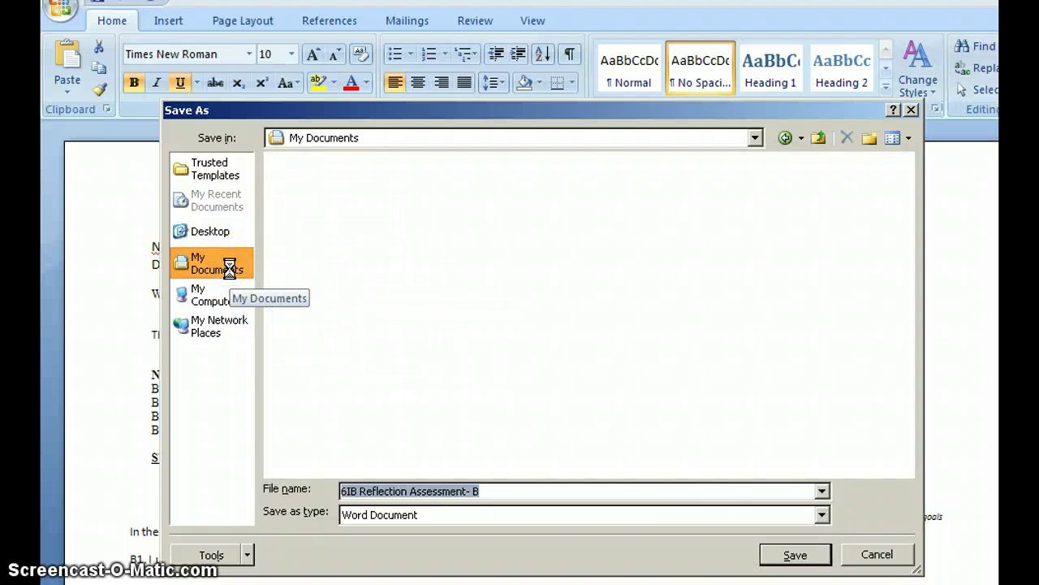
click(540, 490)
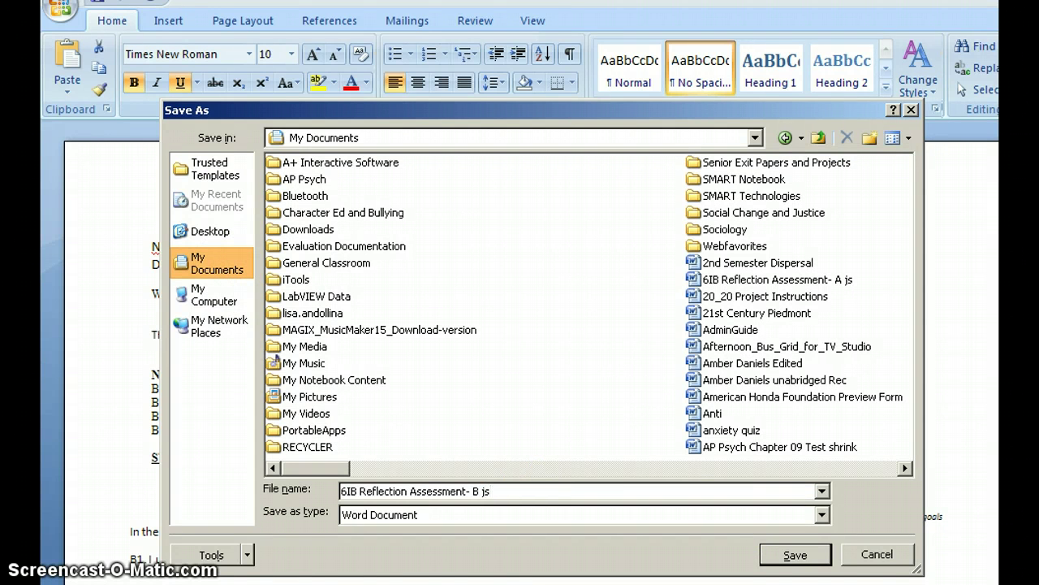
click(487, 493)
click(792, 556)
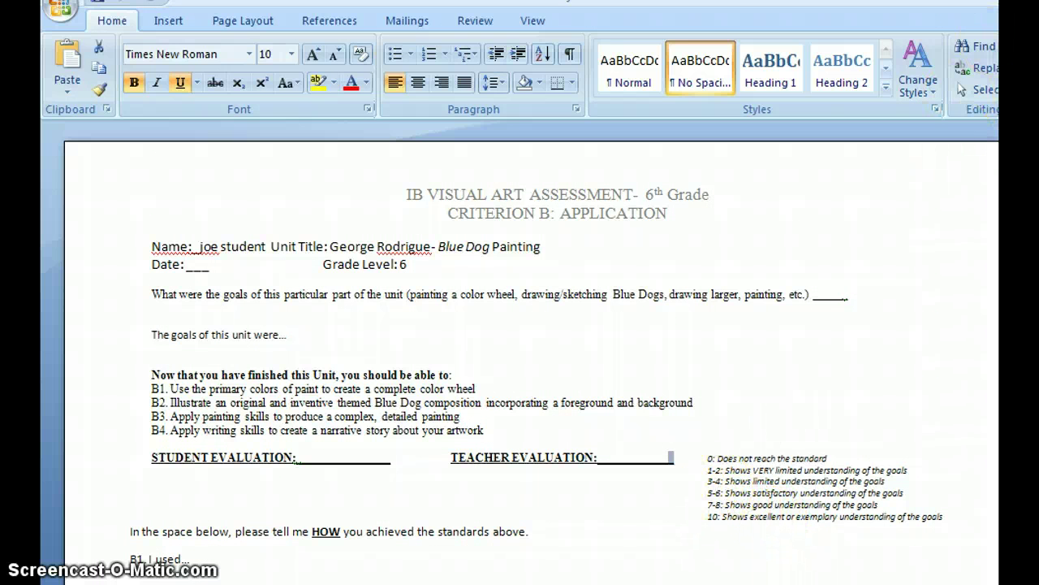
Switch back to Gaggle in the browser and open the IB PortfolioClassof2019 assignment drop box.
key(alt+Tab)
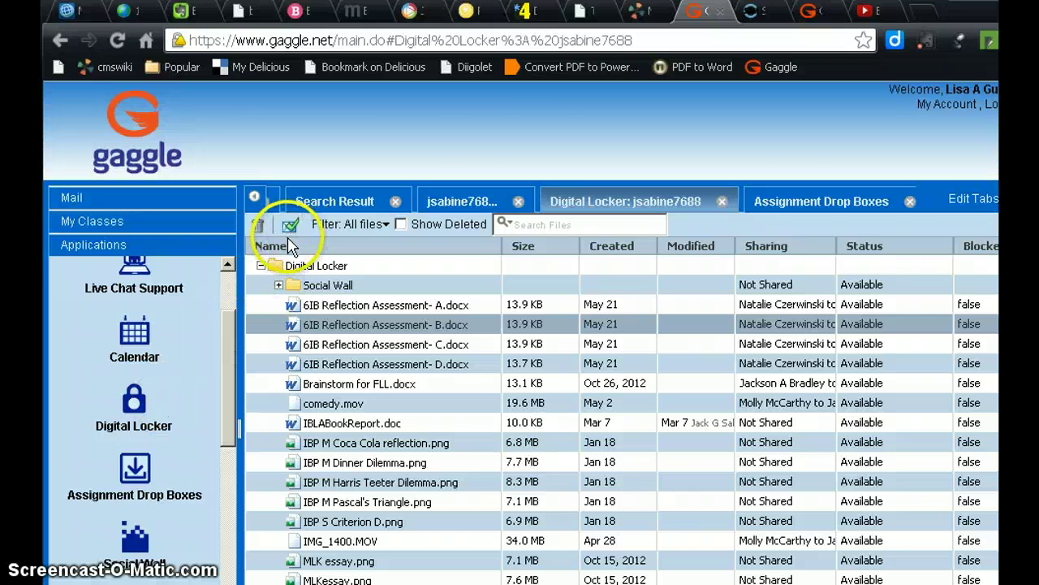
click(143, 475)
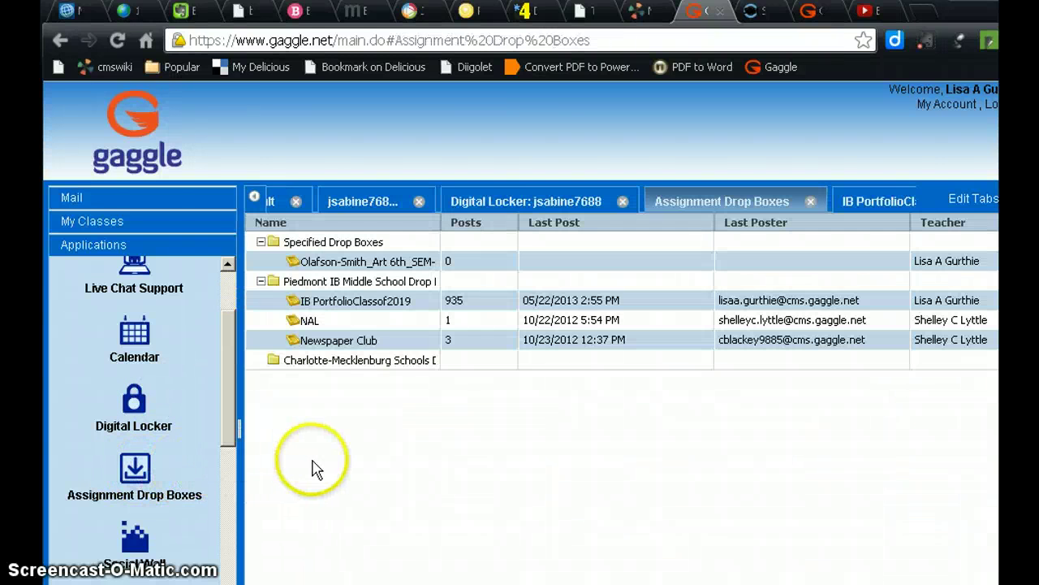
double_click(389, 301)
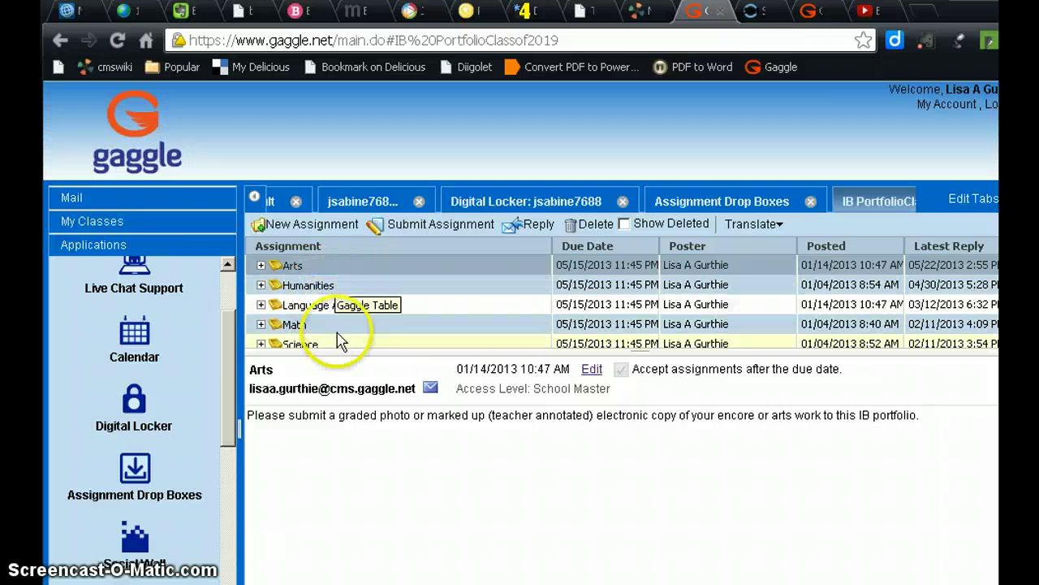
Select the Arts assignment in the portfolio drop box and start a new submission for it.
click(338, 327)
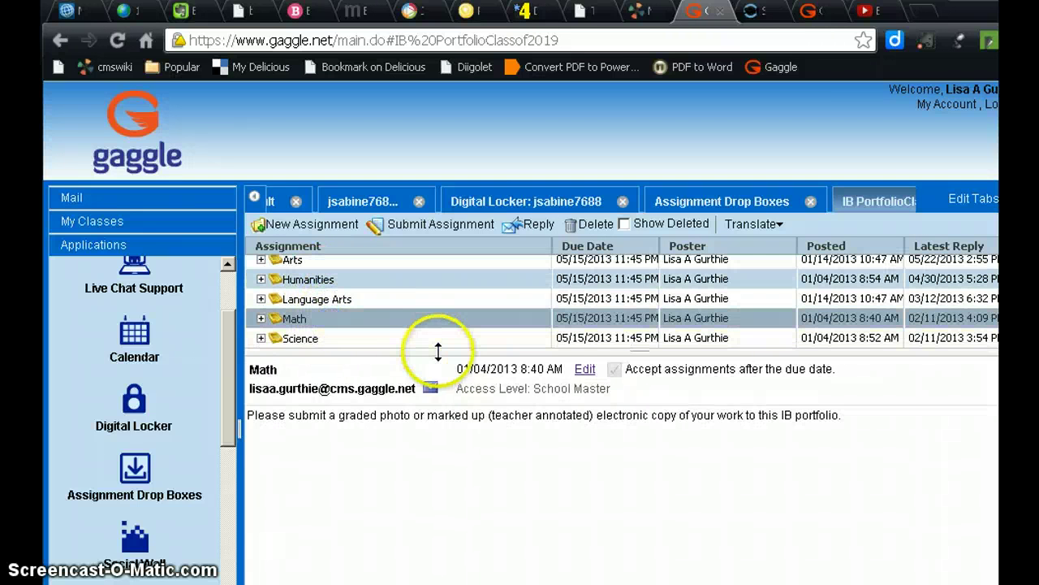
click(327, 262)
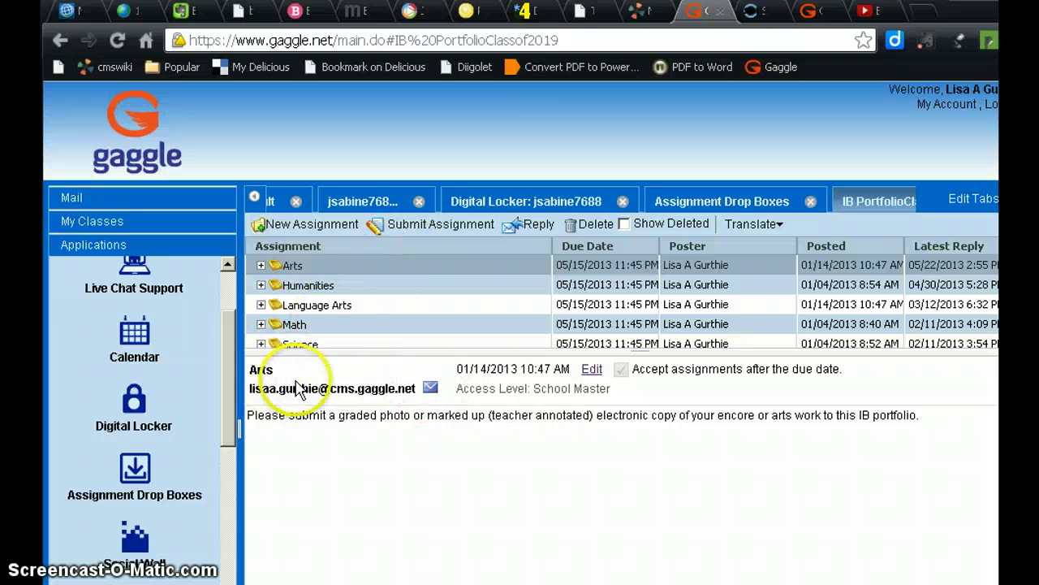
click(304, 305)
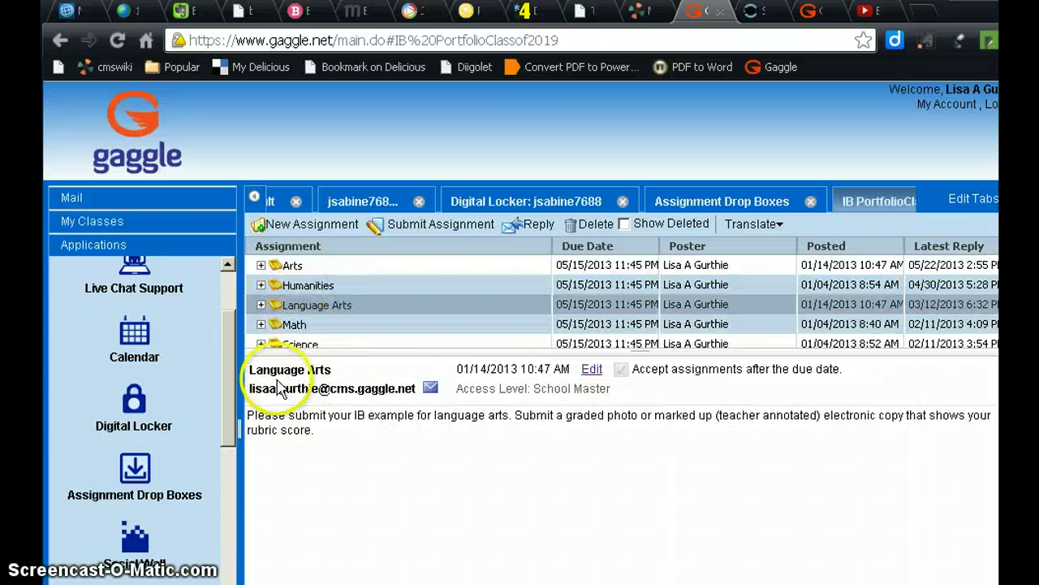
click(291, 266)
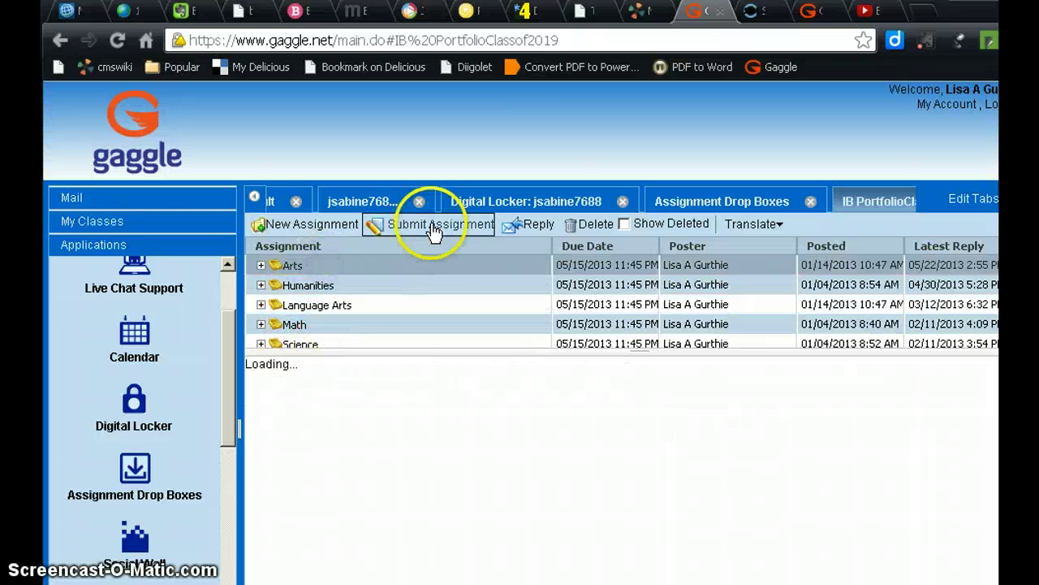
click(434, 227)
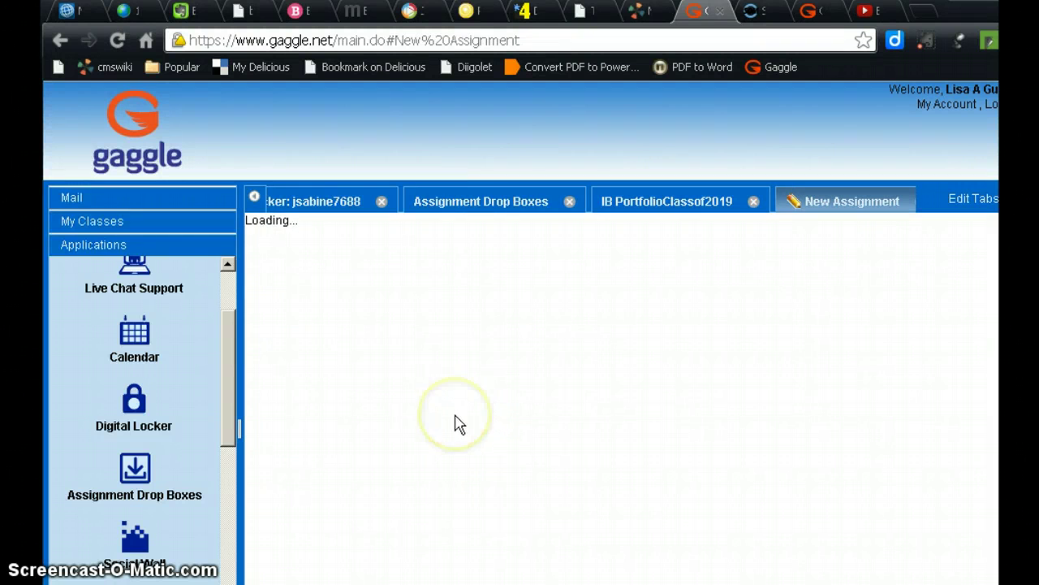
mouse_move(453, 388)
mouse_down()
mouse_move(371, 341)
mouse_move(425, 393)
mouse_up()
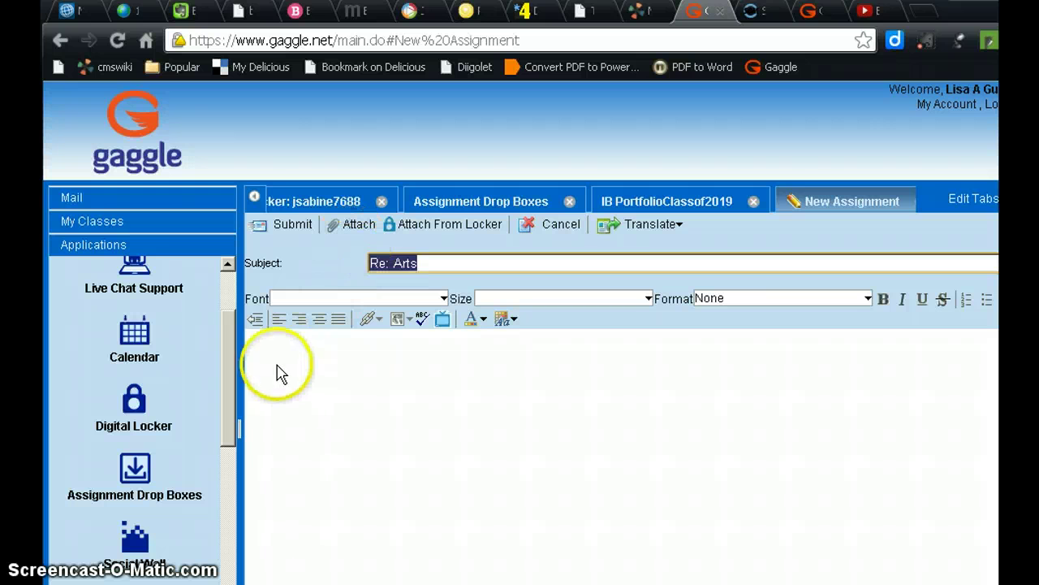
Attach the file "6IB Reflection Assessment- B js" from My Documents to the Arts submission, listing files in detail with the newest first.
click(359, 229)
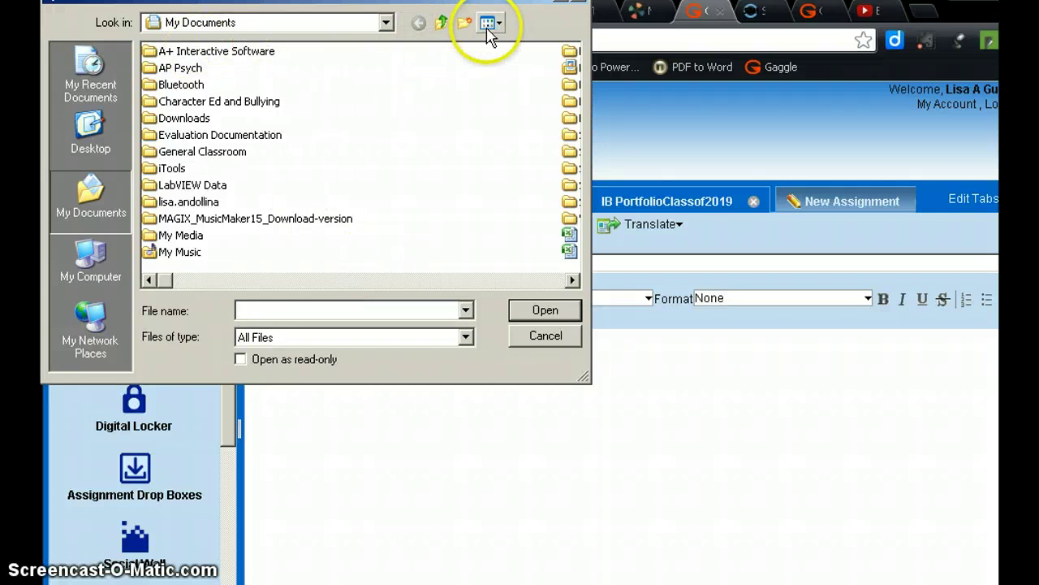
click(489, 26)
click(500, 108)
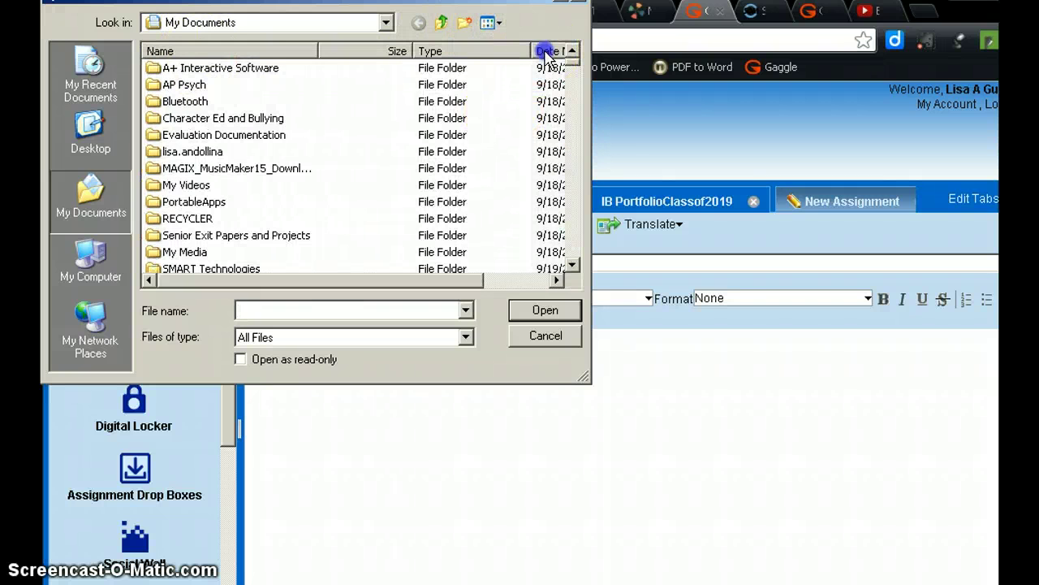
click(546, 51)
click(268, 68)
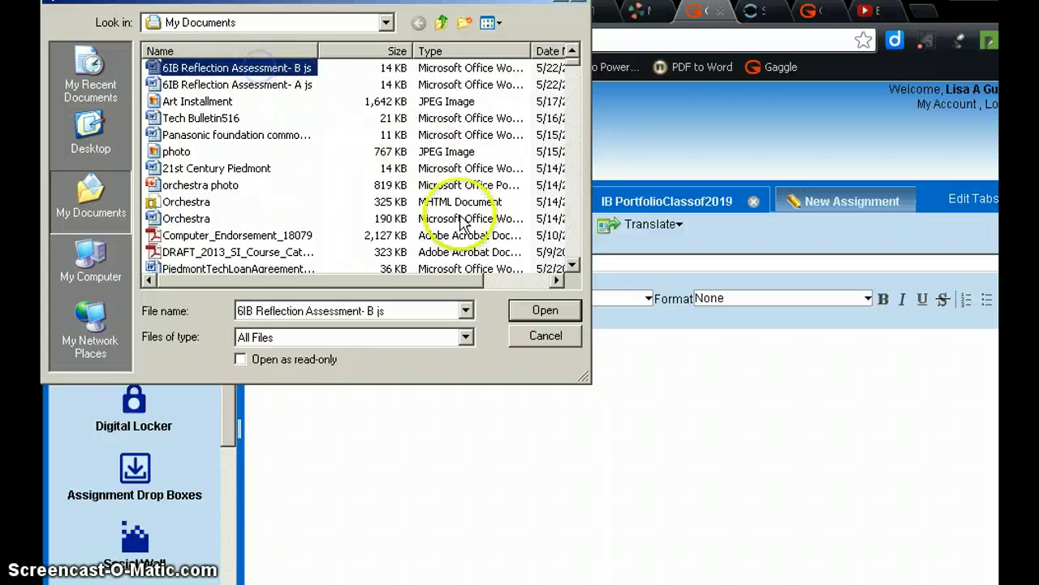
click(542, 311)
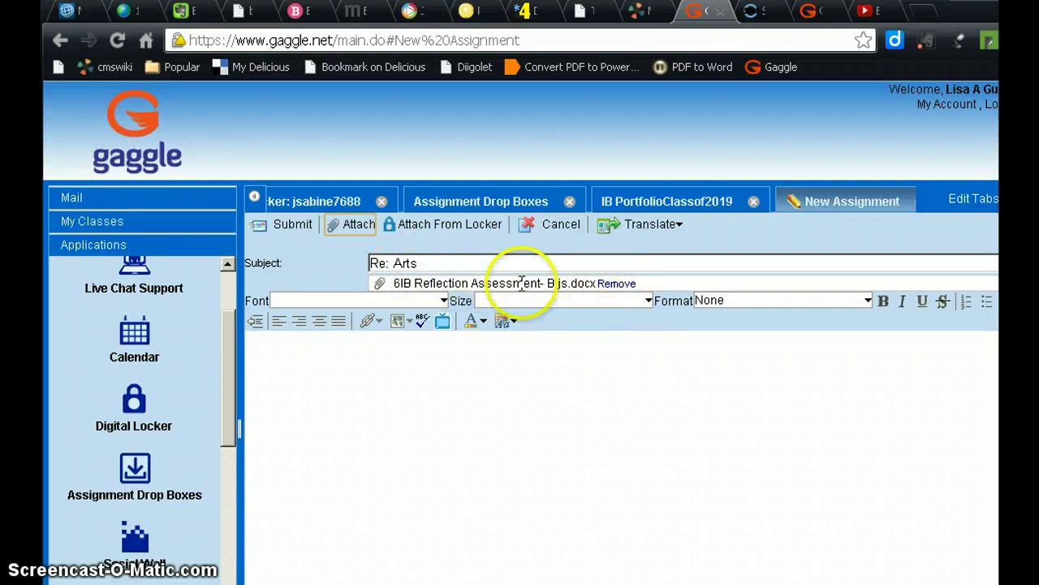
Attach "6IB Reflection Assessment- A js" from My Documents as a second file and submit the Arts assignment.
click(349, 225)
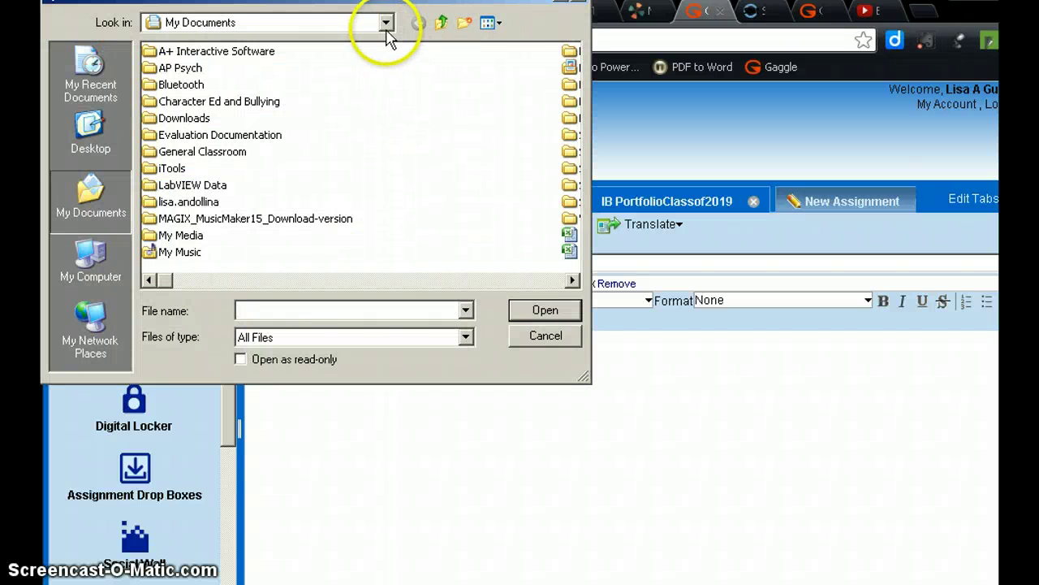
click(497, 24)
click(504, 107)
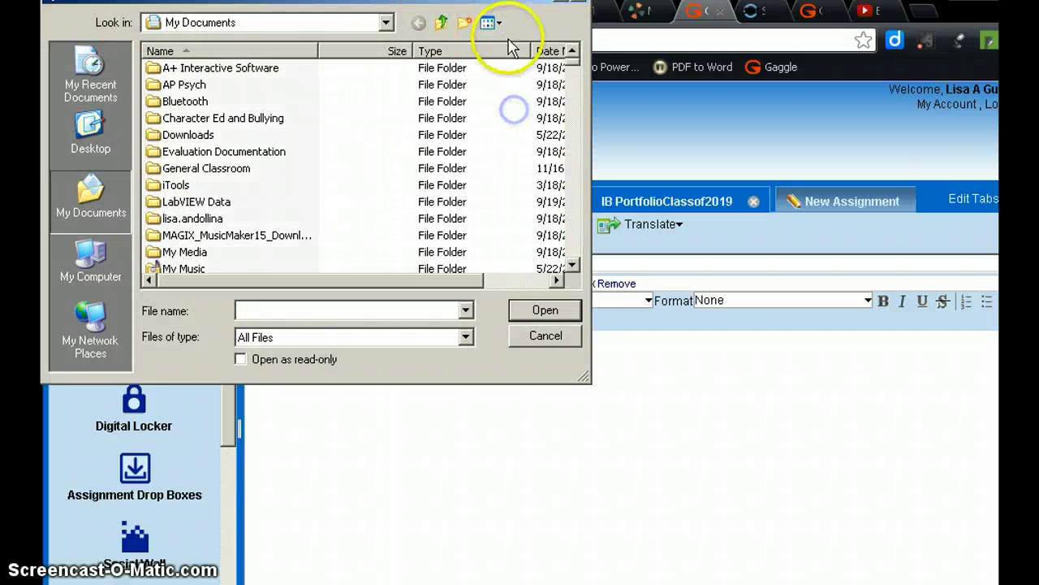
click(549, 51)
click(548, 52)
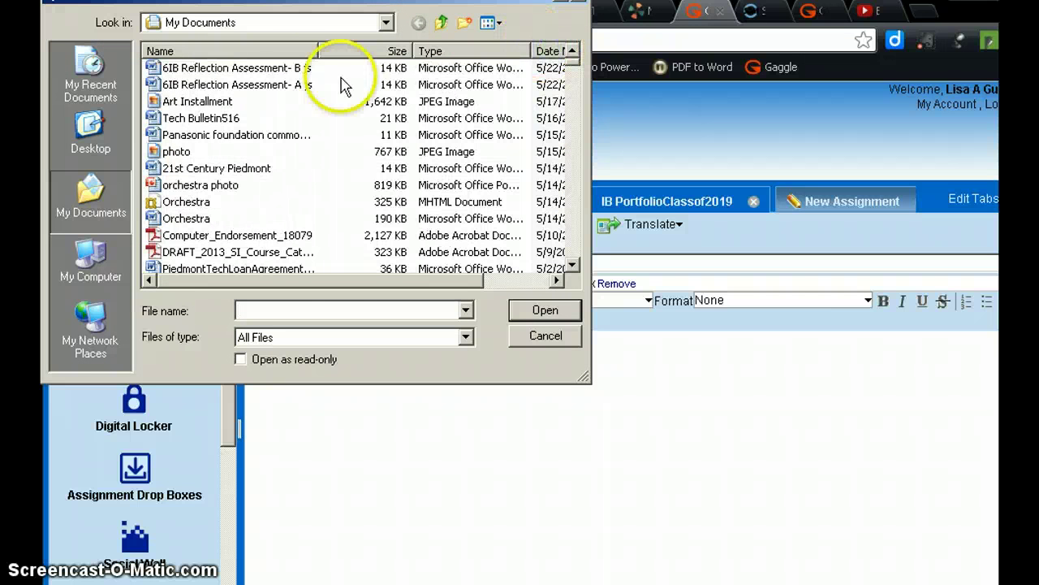
click(272, 85)
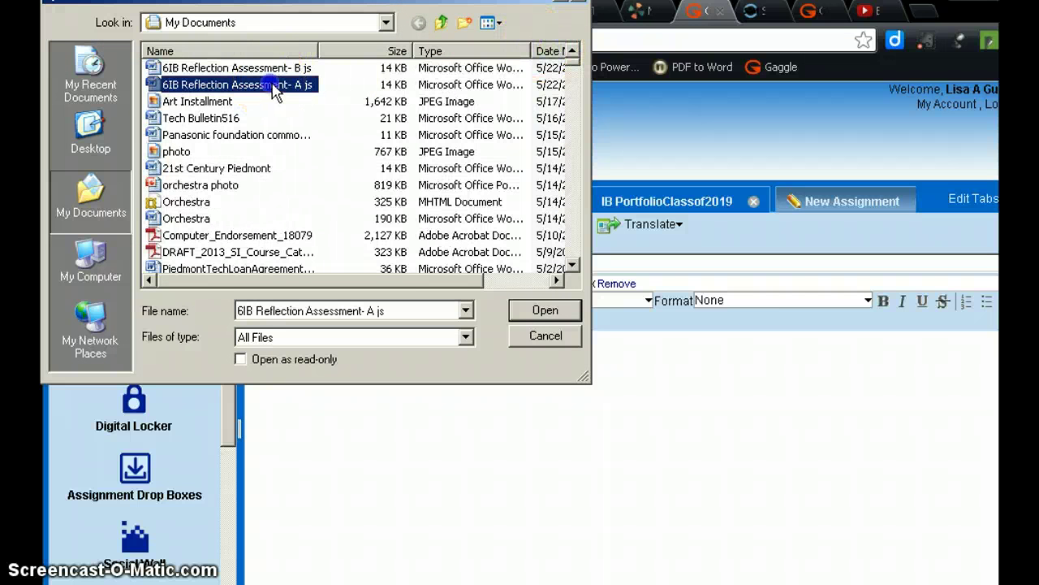
click(547, 315)
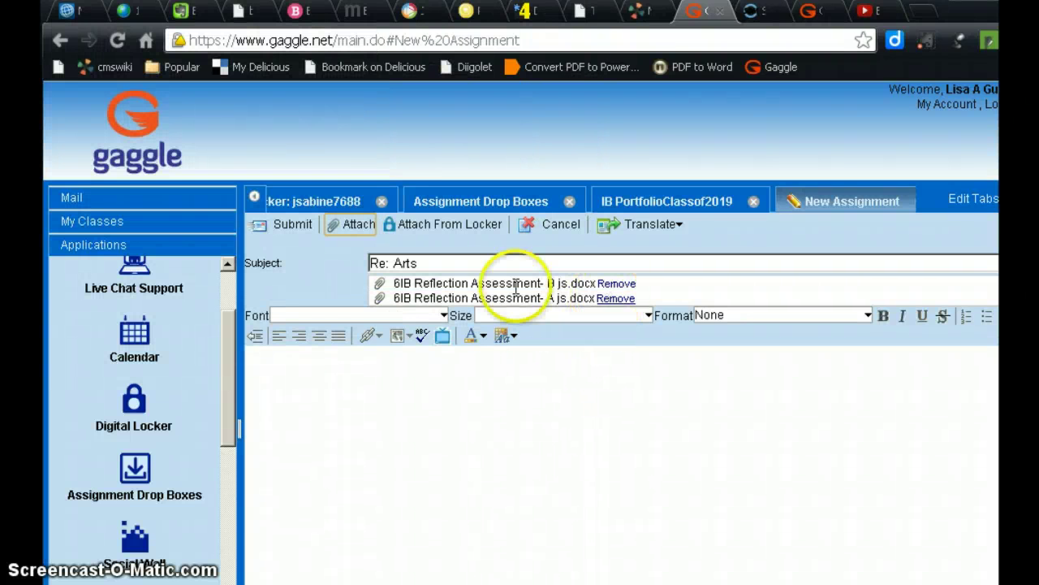
click(293, 225)
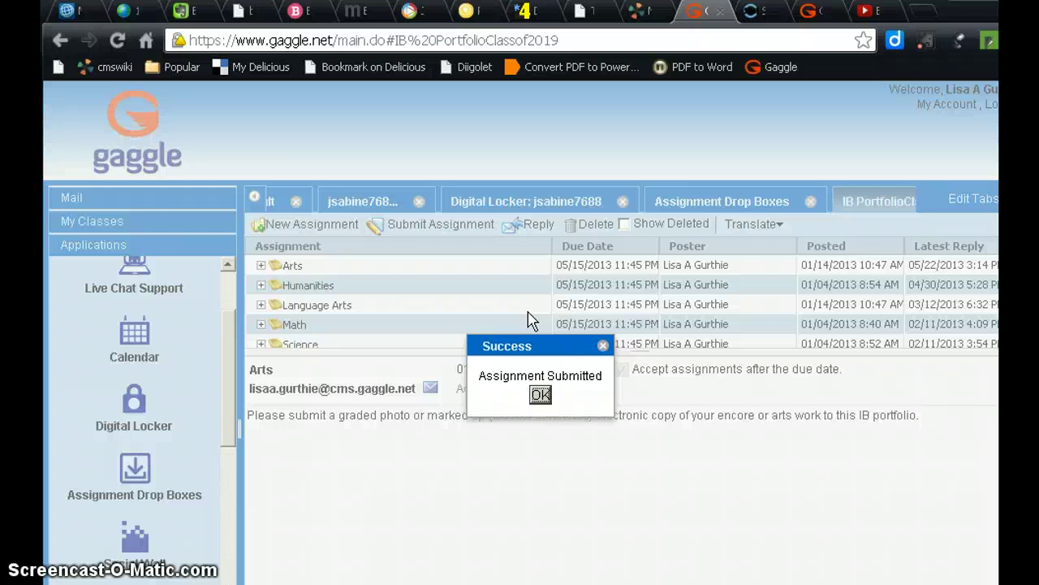
click(542, 394)
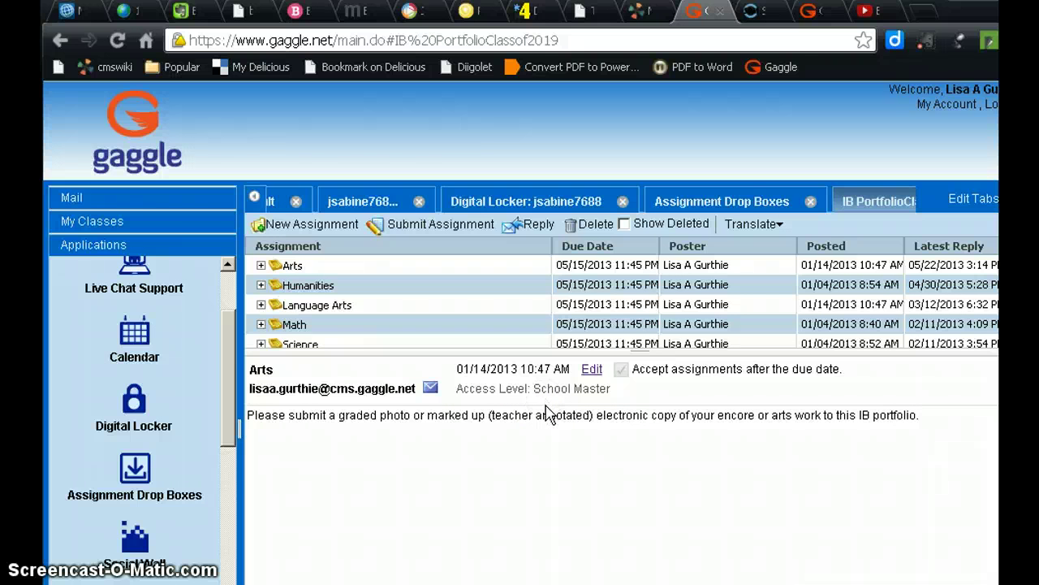